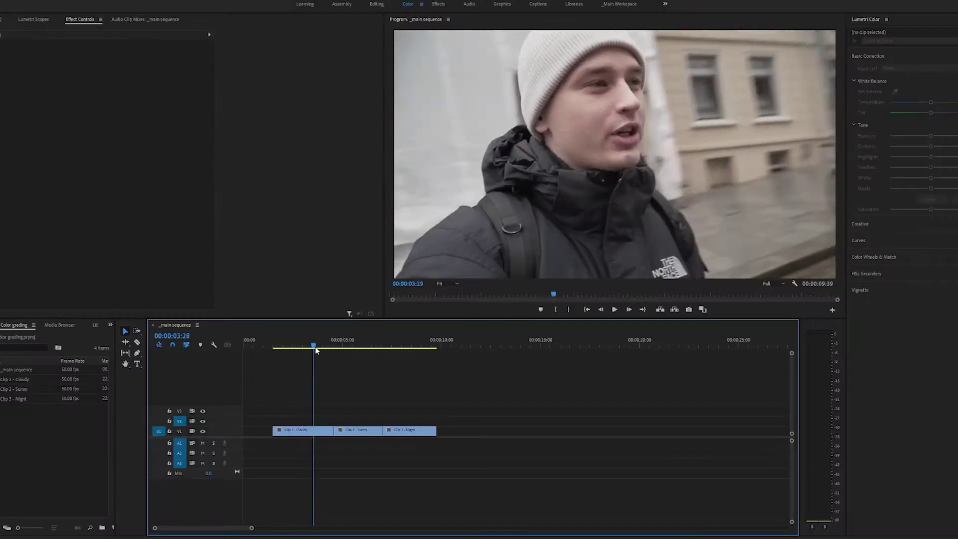
Step: Create a new adjustment layer in the Project panel with its default settings
drag(316, 351, 369, 355)
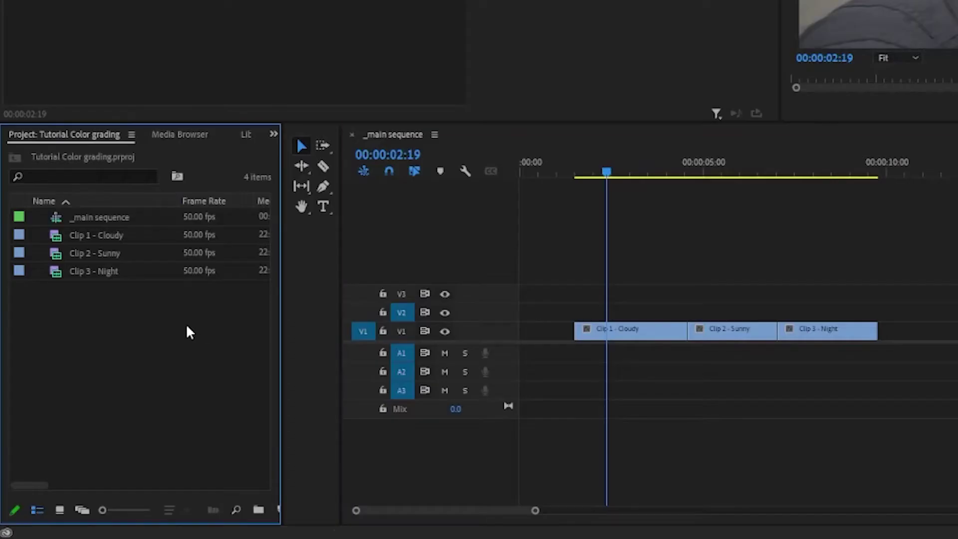
right_click(175, 346)
mouse_move(220, 122)
click(372, 171)
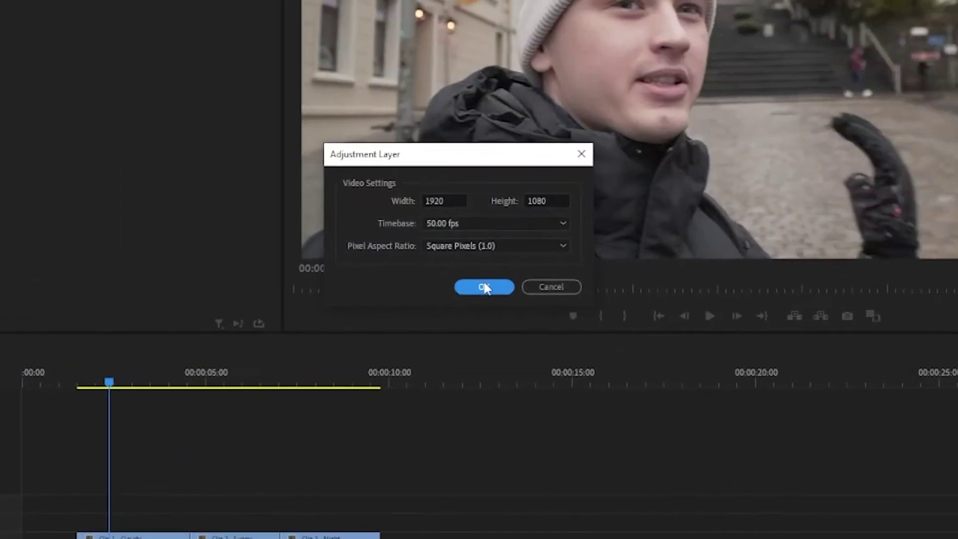
click(484, 288)
Step: Place the adjustment layer on V2, extend it to Clip 3's end, and rename it 'Color correction'
drag(106, 272, 368, 316)
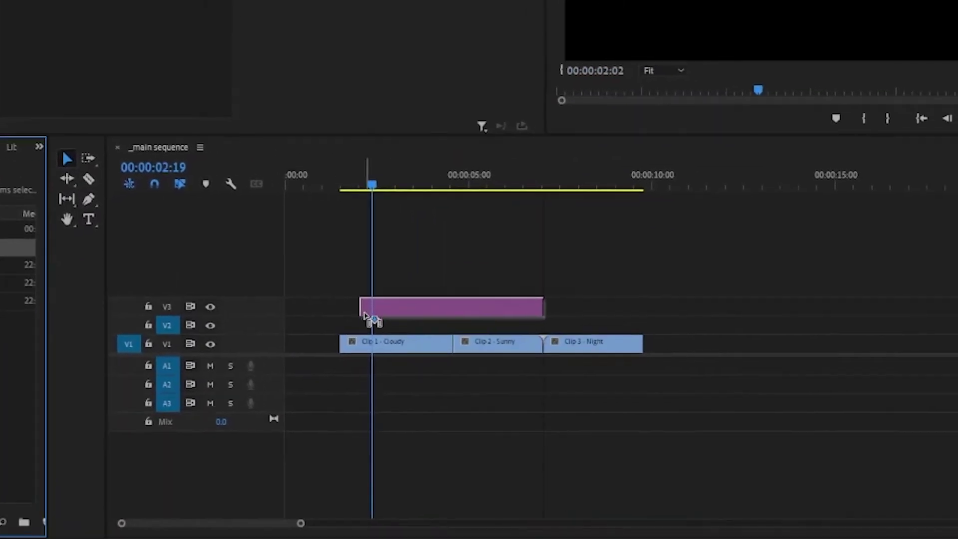
drag(580, 325, 685, 325)
right_click(655, 326)
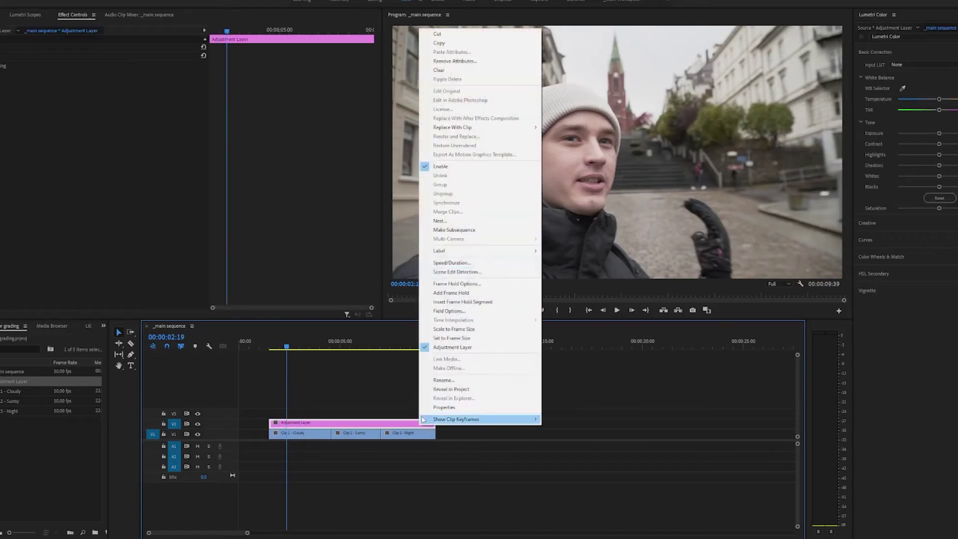
click(444, 381)
text(Color correction)
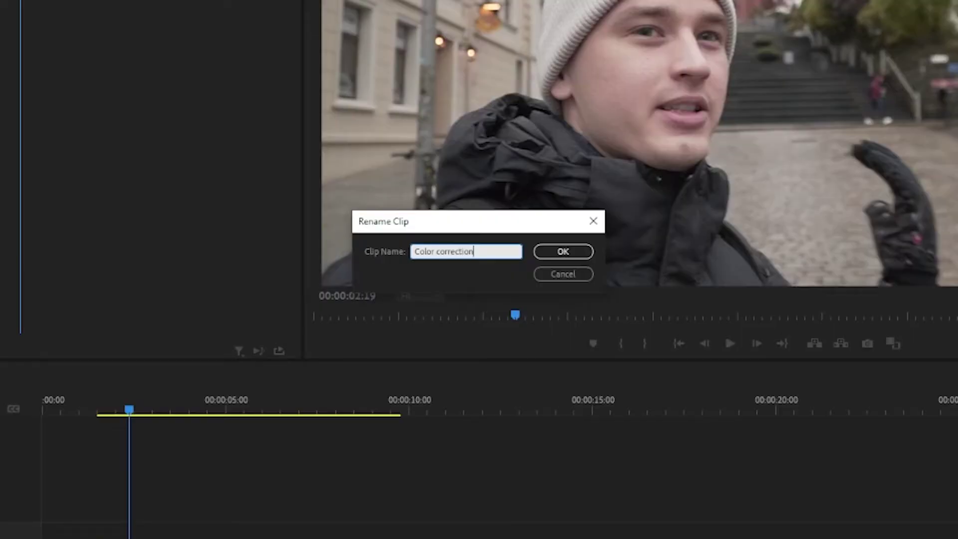
key(Return)
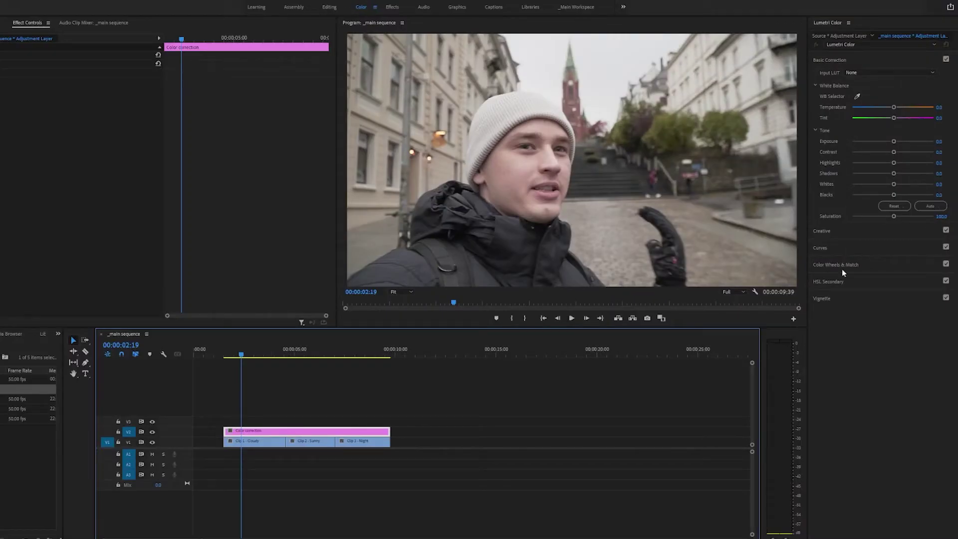
Step: Add an S-curve in Lumetri Curves for contrast and raise the Basic Correction Saturation
click(851, 249)
drag(854, 216, 853, 218)
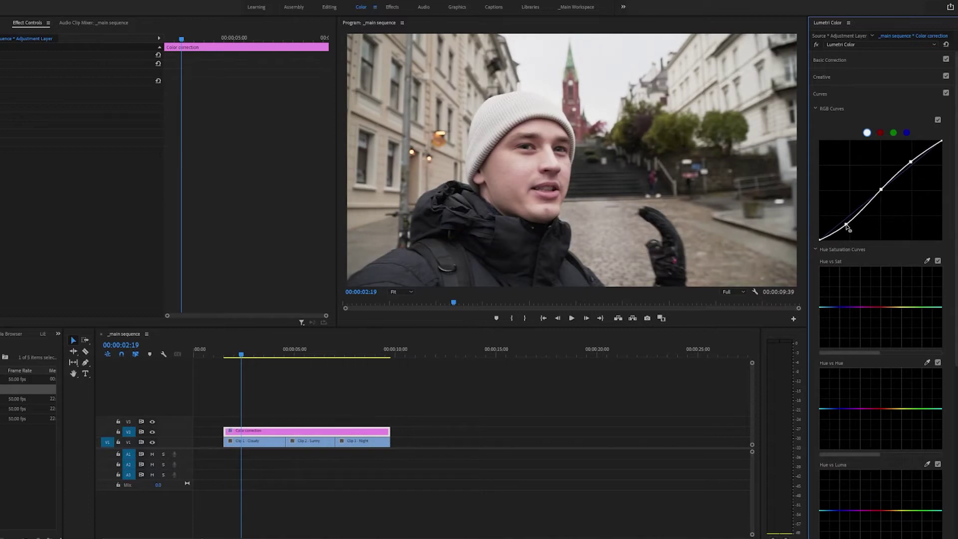
click(835, 61)
click(944, 216)
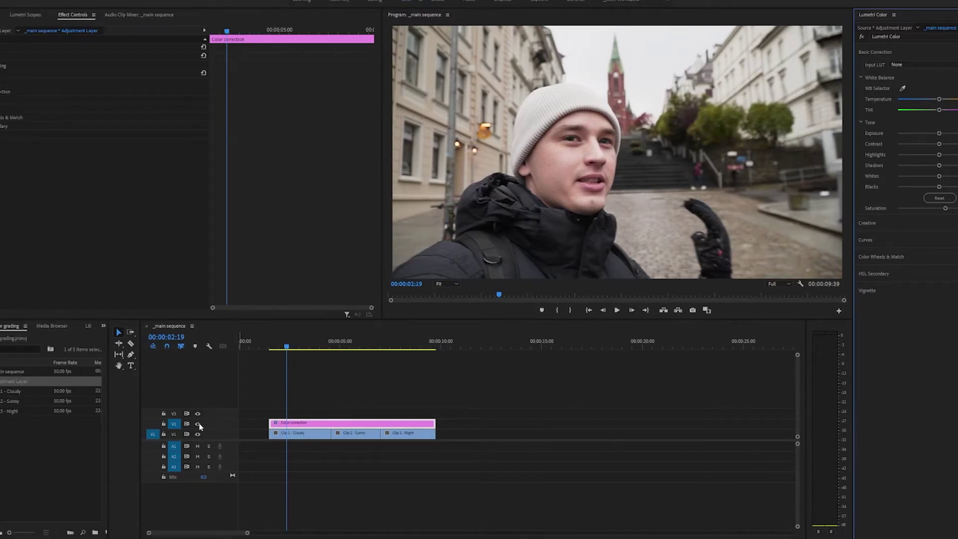
Step: Compare the grade on and off by toggling V2 on the cloudy, sunny and night clips
click(152, 432)
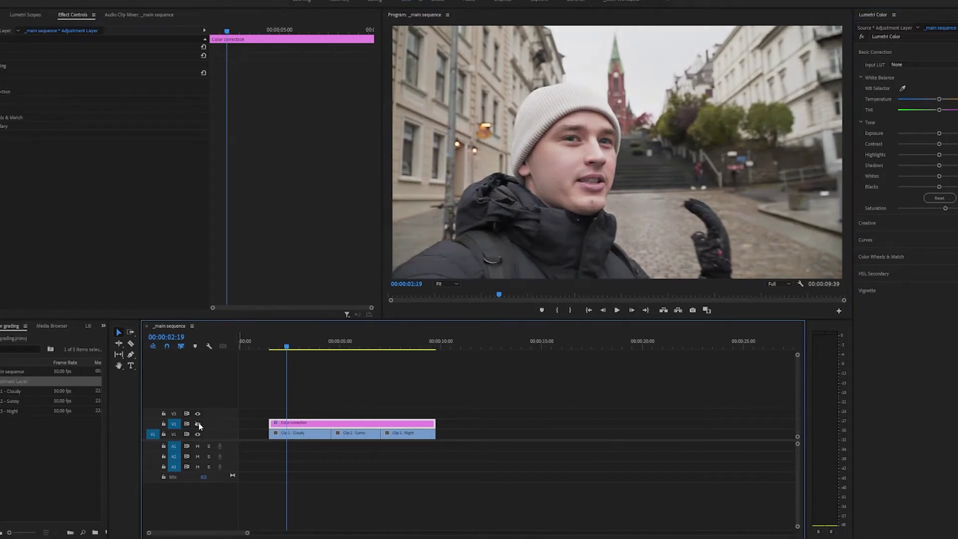
click(198, 423)
click(352, 347)
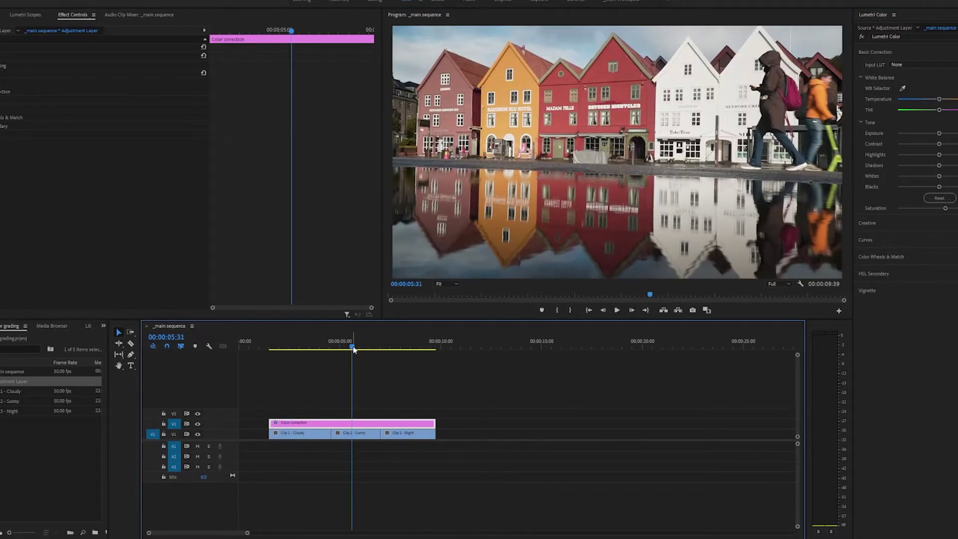
click(198, 424)
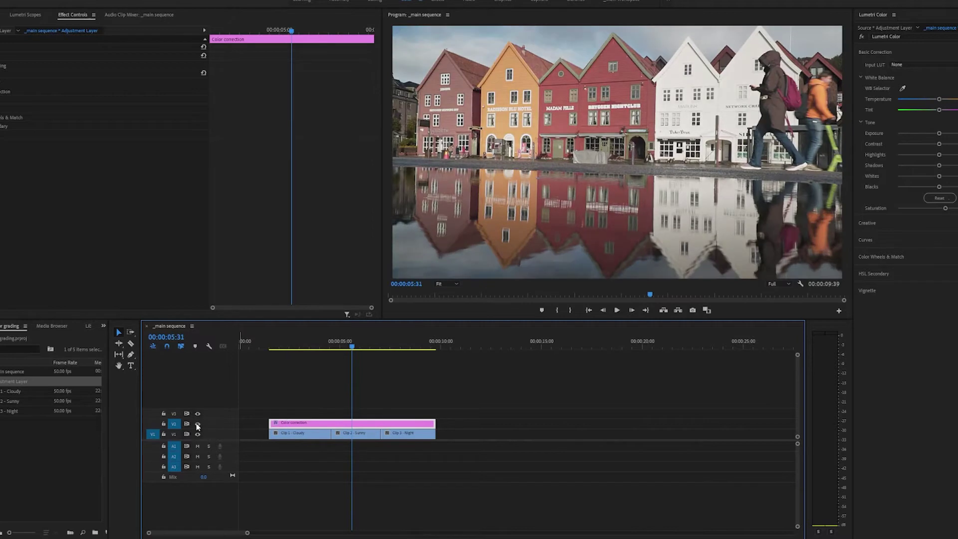
drag(392, 347, 404, 350)
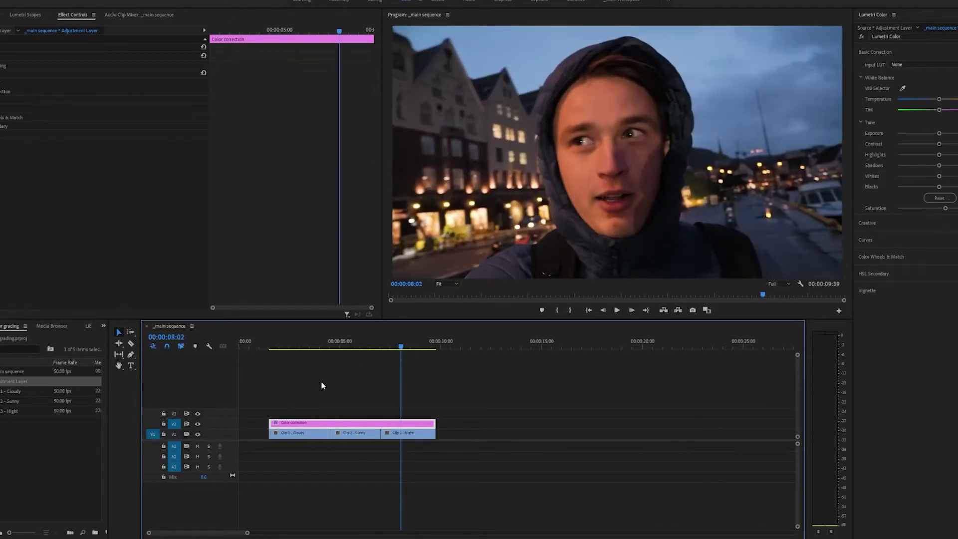
click(198, 425)
click(198, 425)
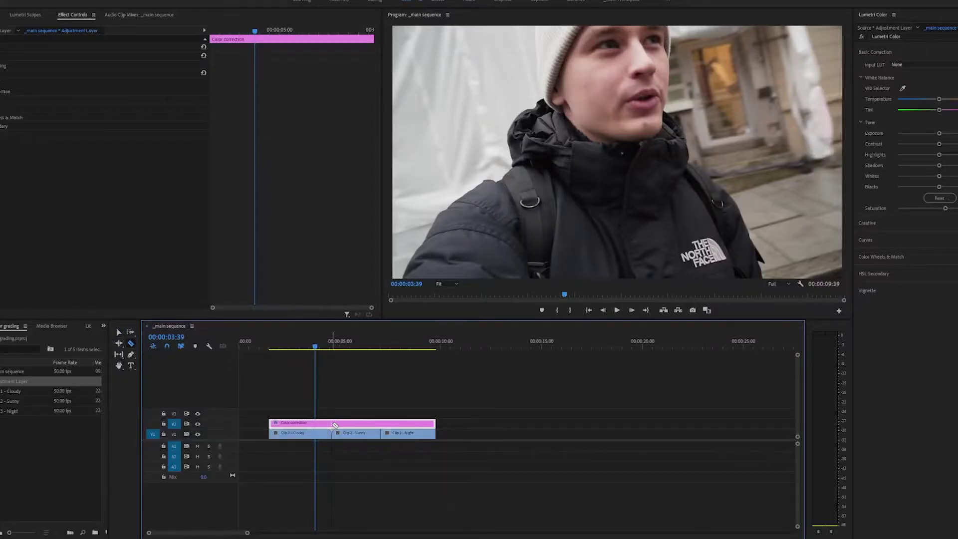
Step: Razor the V2 adjustment layer at the Clip 1/Clip 2 edit and select its Clip 1 section
click(332, 424)
key(v)
click(317, 437)
click(314, 425)
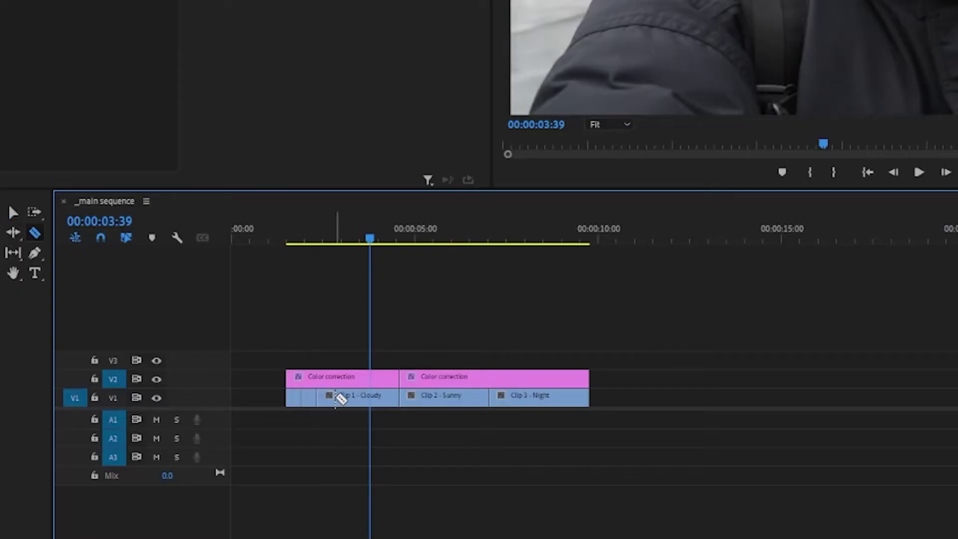
Step: Undo the stray cut so Clip 1 - Cloudy is whole, then begin white-balancing its layer
click(378, 399)
key(v)
drag(263, 427, 397, 391)
shift+click(343, 377)
drag(262, 394, 393, 397)
click(333, 377)
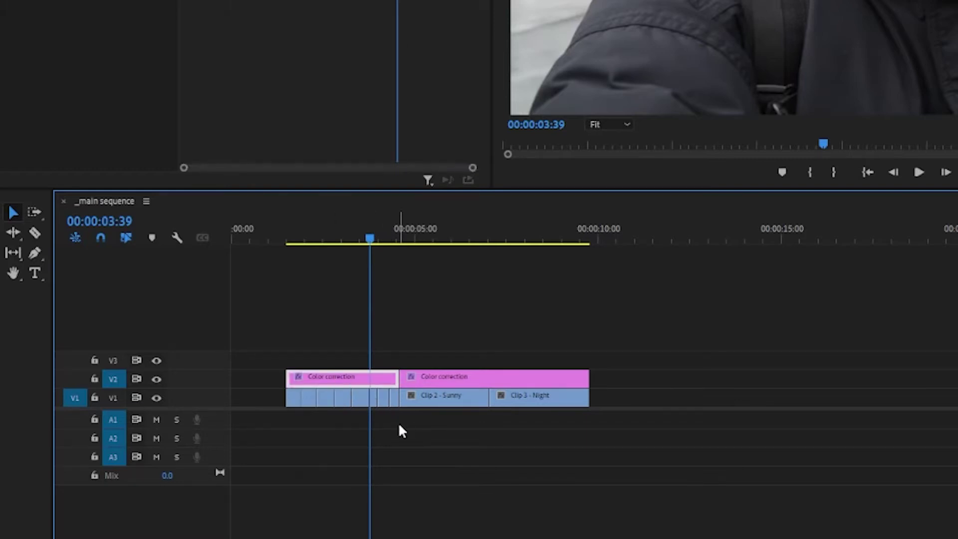
key(ctrl+z)
key(ctrl+z)
key(ctrl+z)
key(ctrl+z)
key(ctrl+z)
key(ctrl+z)
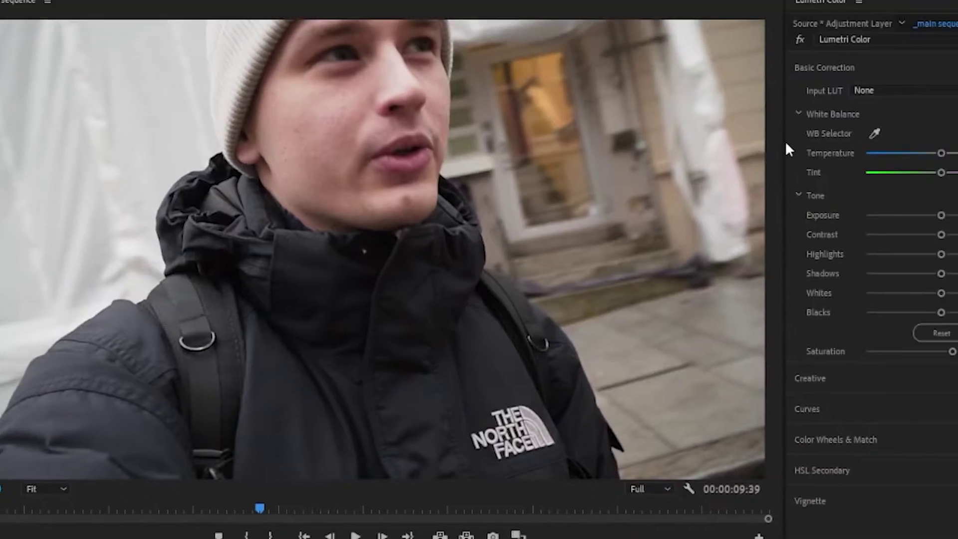
click(811, 133)
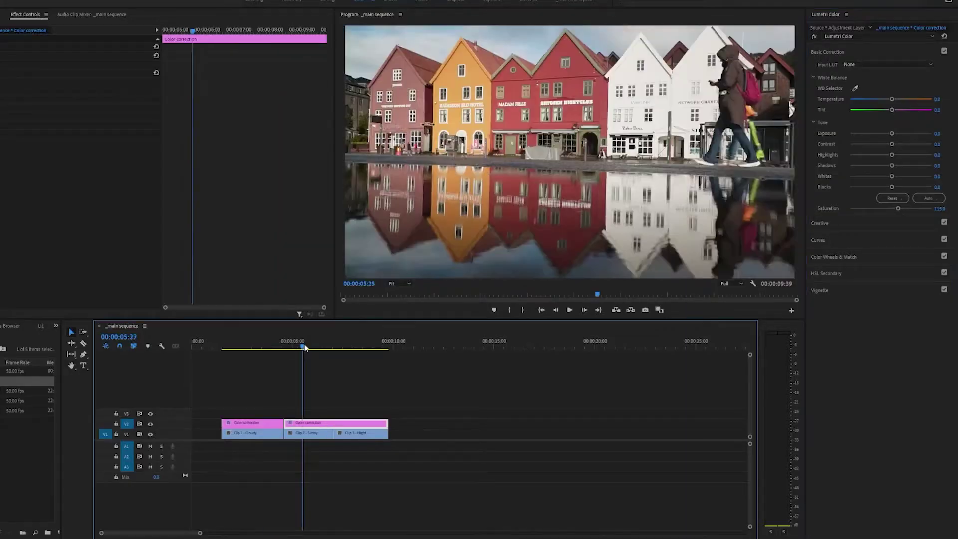
Step: Cut the Color correction layer at the Clip 2/Clip 3 edit
drag(301, 347, 312, 346)
click(333, 423)
key(v)
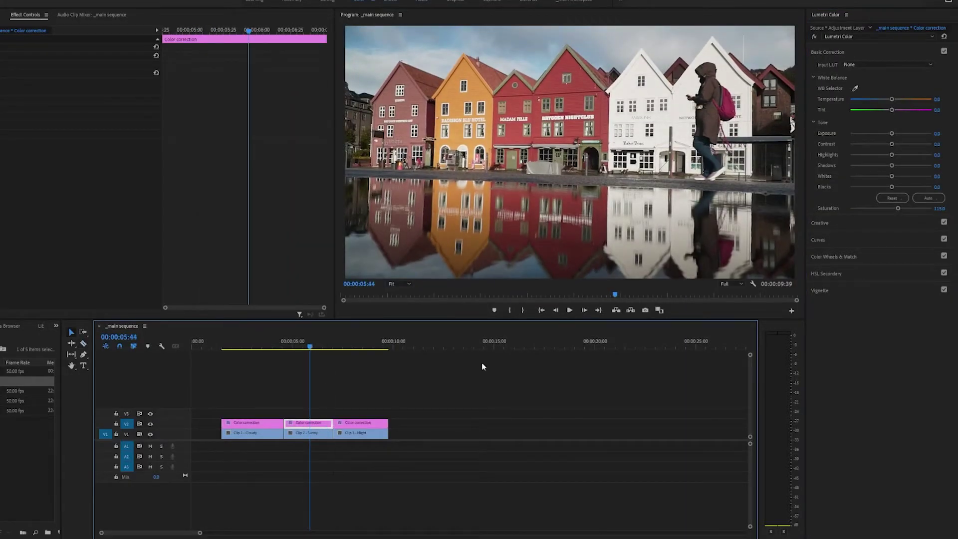
Step: White-balance the Night section with the WB Selector on a neutral point, cooling Temperature to about -34
click(856, 88)
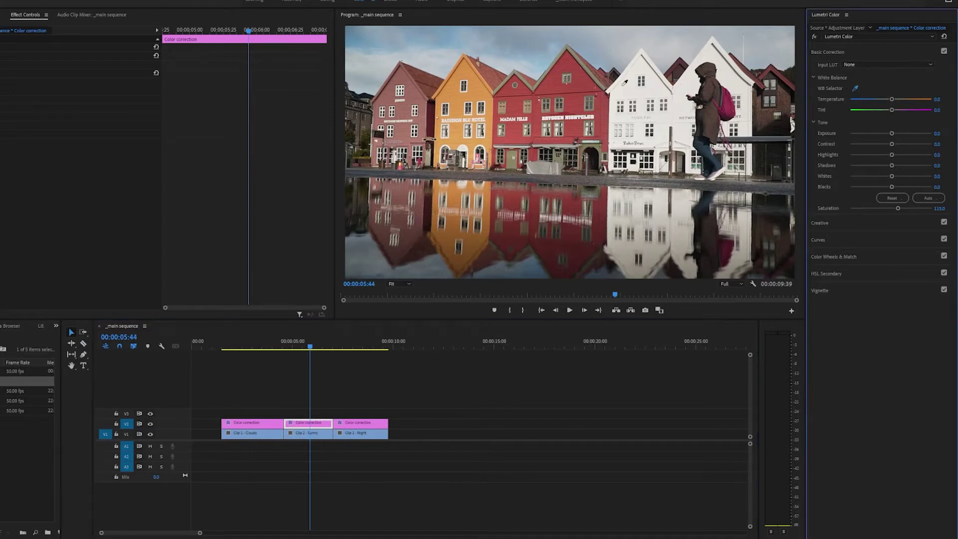
drag(336, 335, 377, 339)
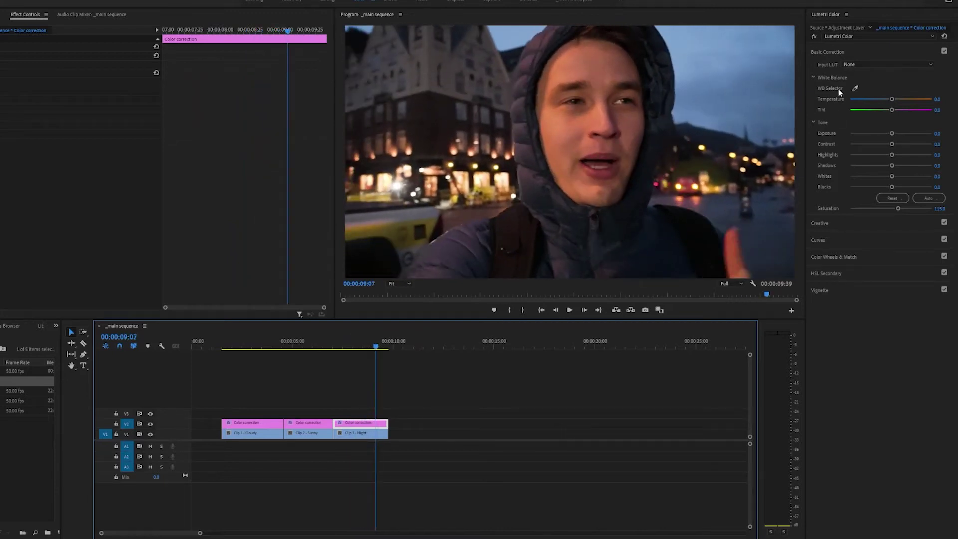
click(855, 90)
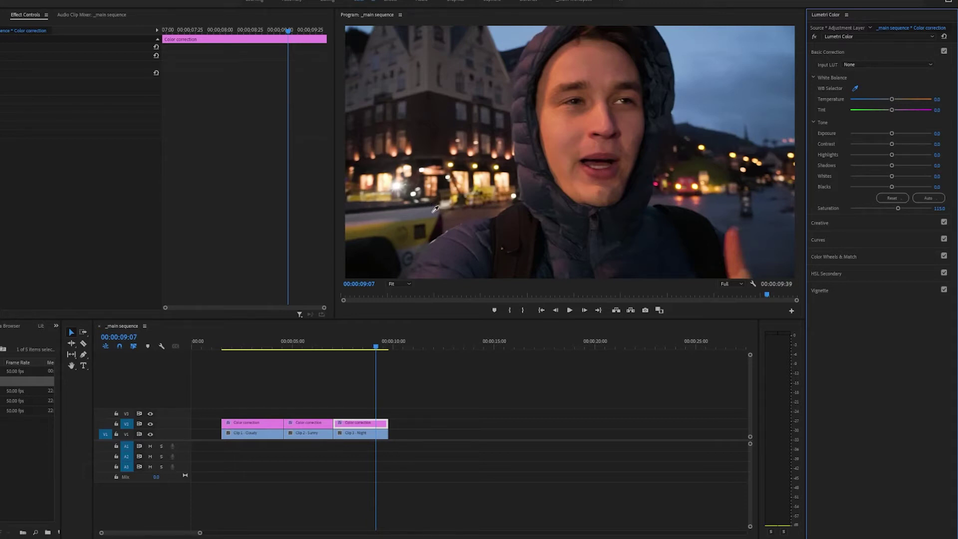
drag(375, 343, 385, 347)
click(856, 89)
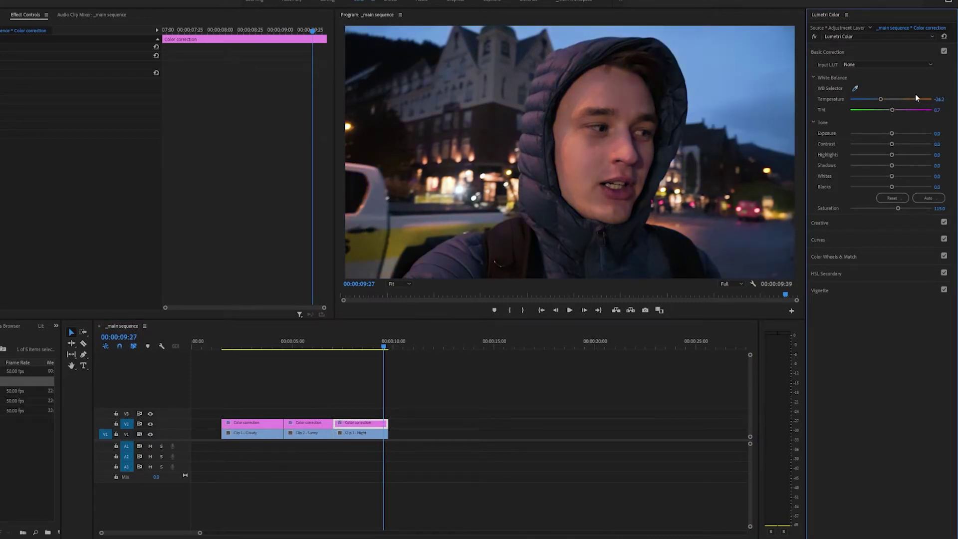
drag(247, 341, 242, 341)
Step: Open Lumetri Scopes, set the Waveform Type to Luma, and test Blacks before returning it near zero
click(49, 0)
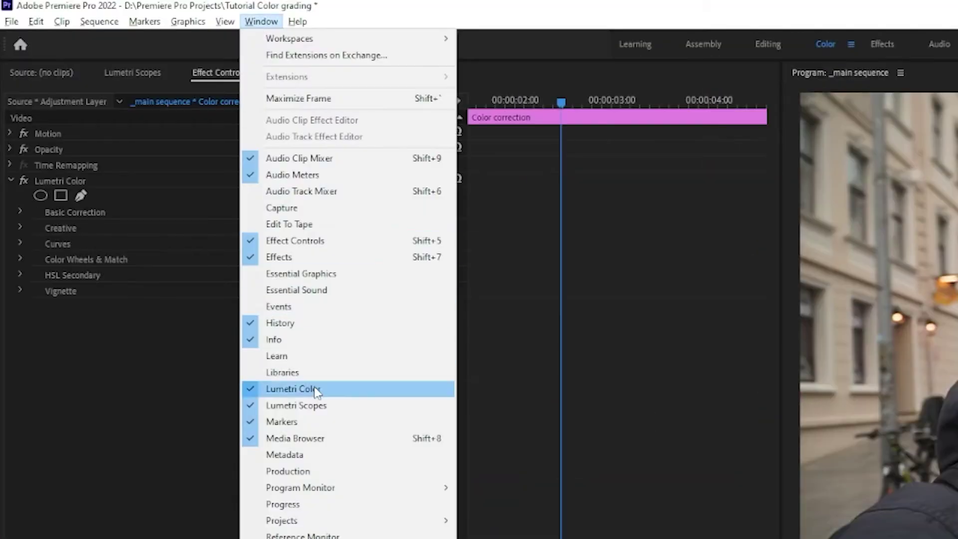
click(299, 405)
click(139, 72)
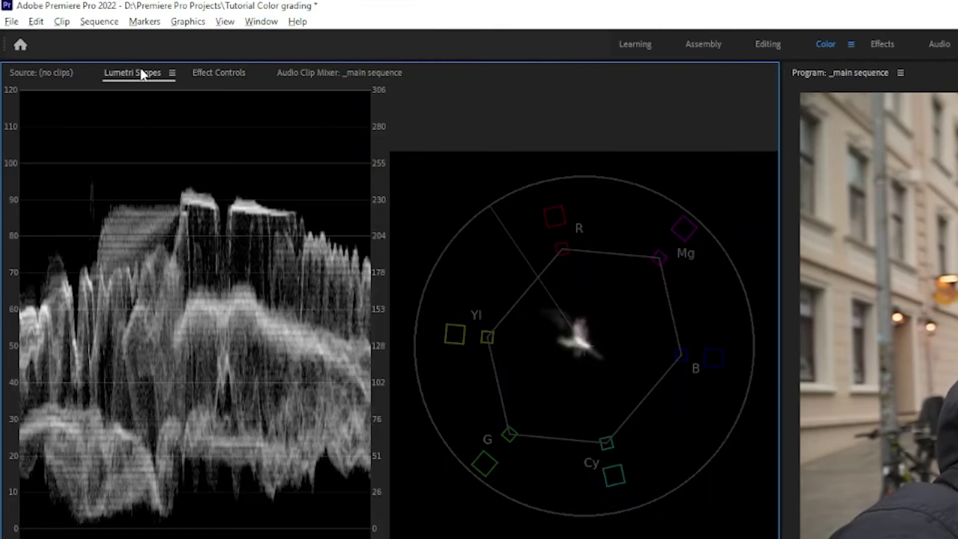
click(649, 538)
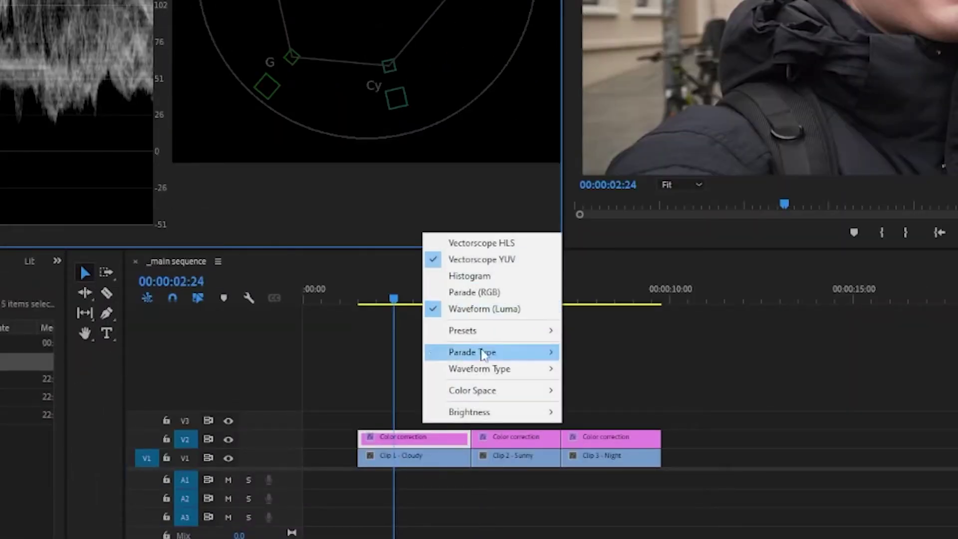
mouse_move(513, 372)
click(399, 395)
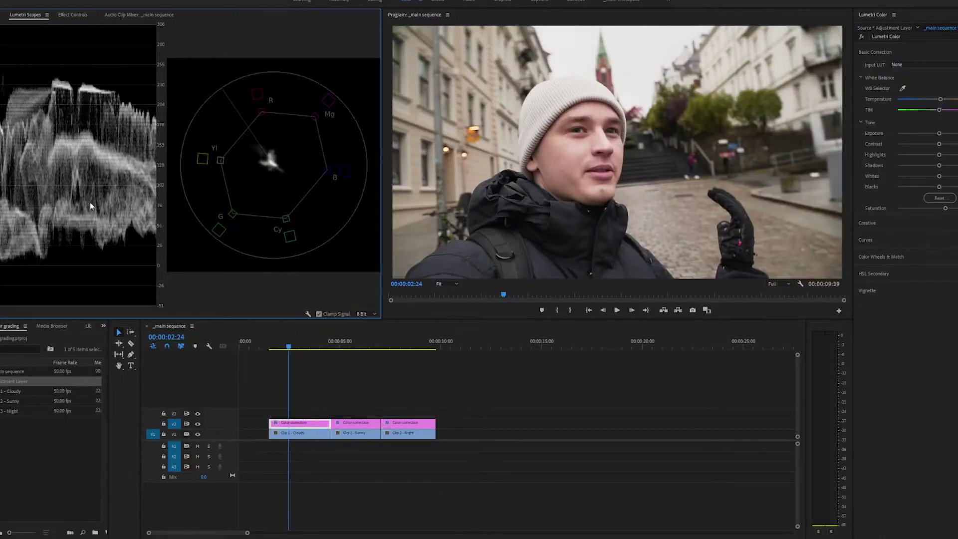
drag(937, 186, 940, 189)
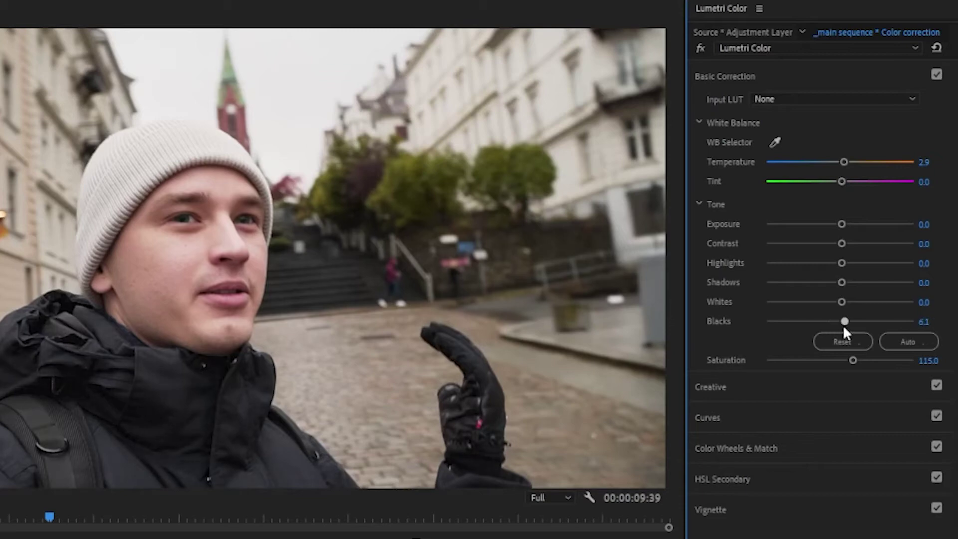
drag(844, 328, 838, 351)
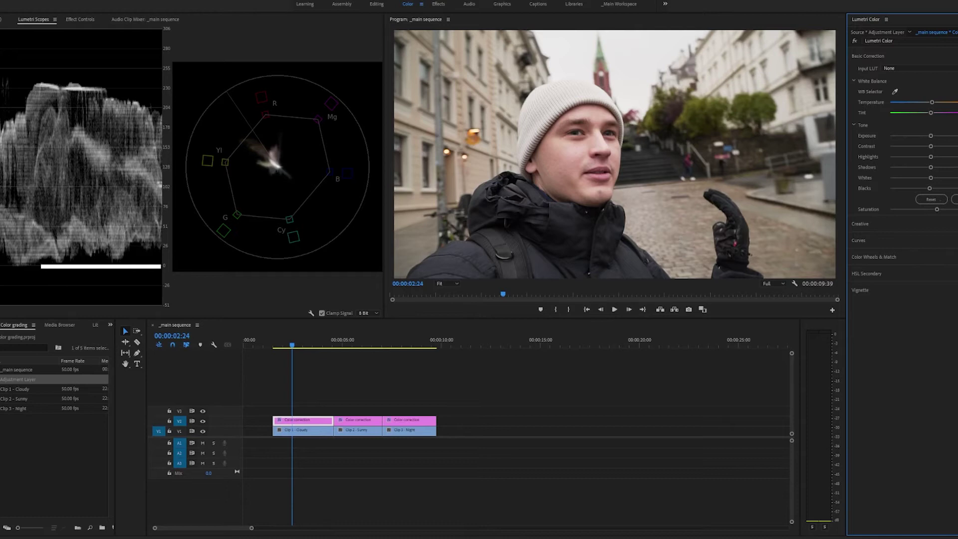
Step: Deepen the Cloudy clip's blacks and lower its whites slightly, previewing across the clip
mouse_move(930, 188)
mouse_down()
mouse_move(907, 189)
mouse_move(941, 178)
mouse_up()
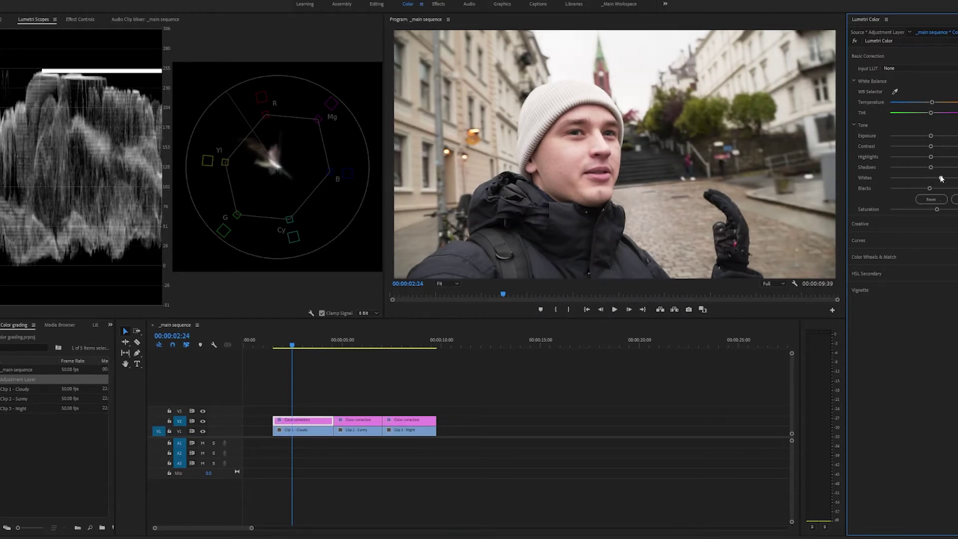
drag(294, 339, 307, 339)
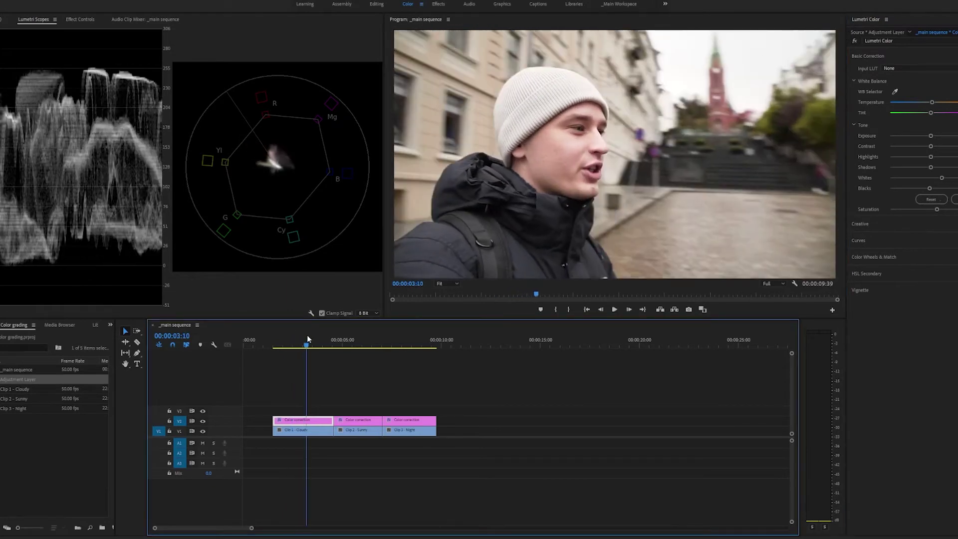
drag(941, 178, 939, 179)
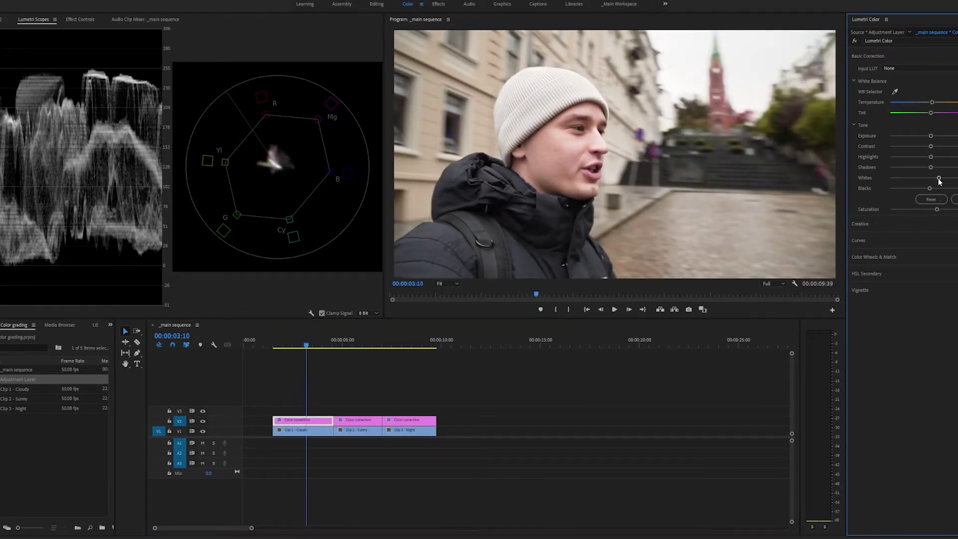
click(297, 343)
drag(298, 344, 305, 348)
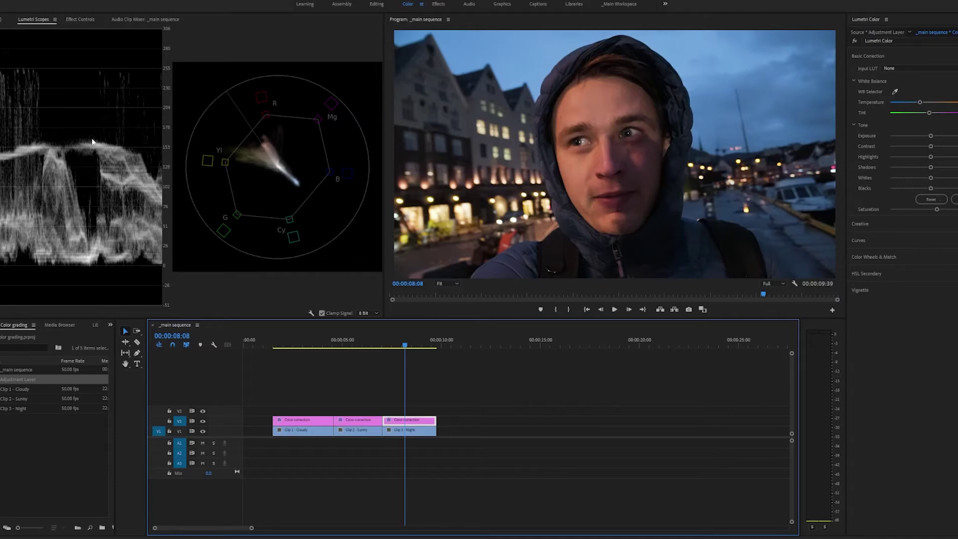
Step: Brighten the night clip's whites, pull down Clip 1's highlights, and darken the houses clip's blacks
drag(931, 178, 950, 178)
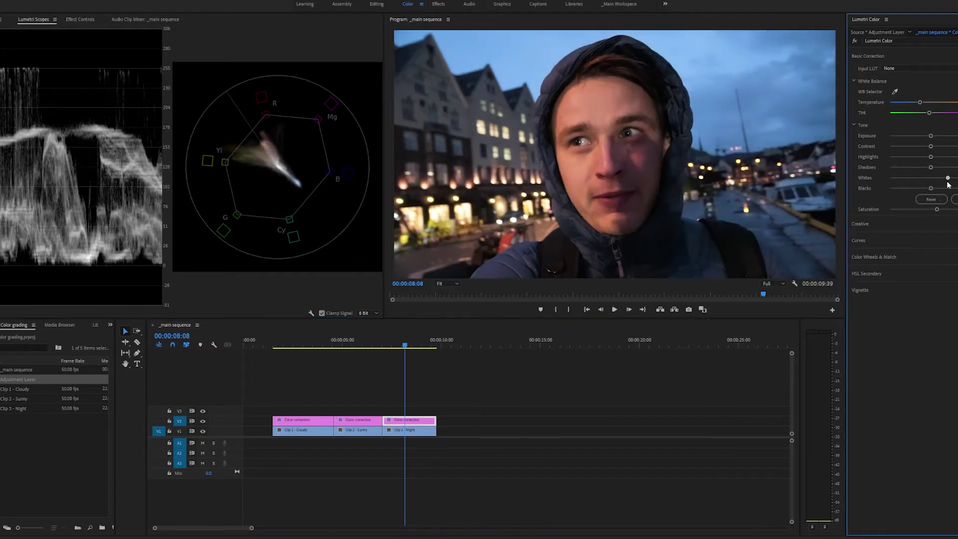
click(395, 343)
drag(395, 344, 406, 345)
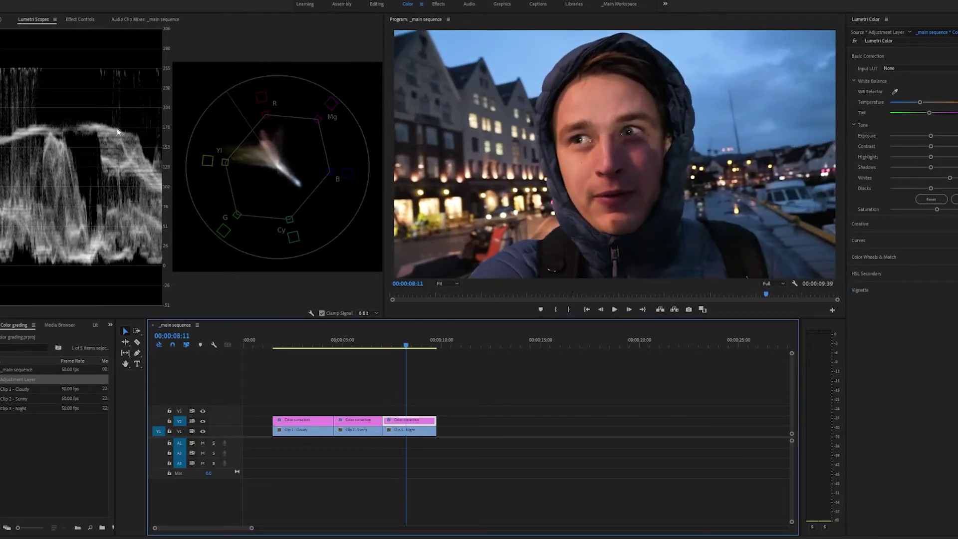
drag(406, 344, 304, 344)
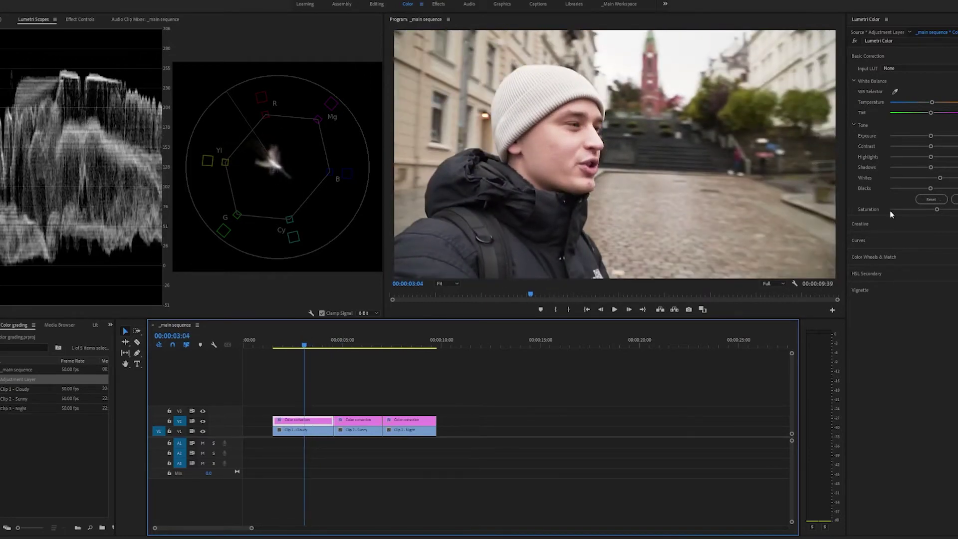
mouse_move(931, 157)
mouse_down()
mouse_move(918, 158)
mouse_move(941, 178)
mouse_move(923, 157)
mouse_move(929, 168)
mouse_up()
drag(309, 343, 359, 344)
drag(932, 188, 923, 169)
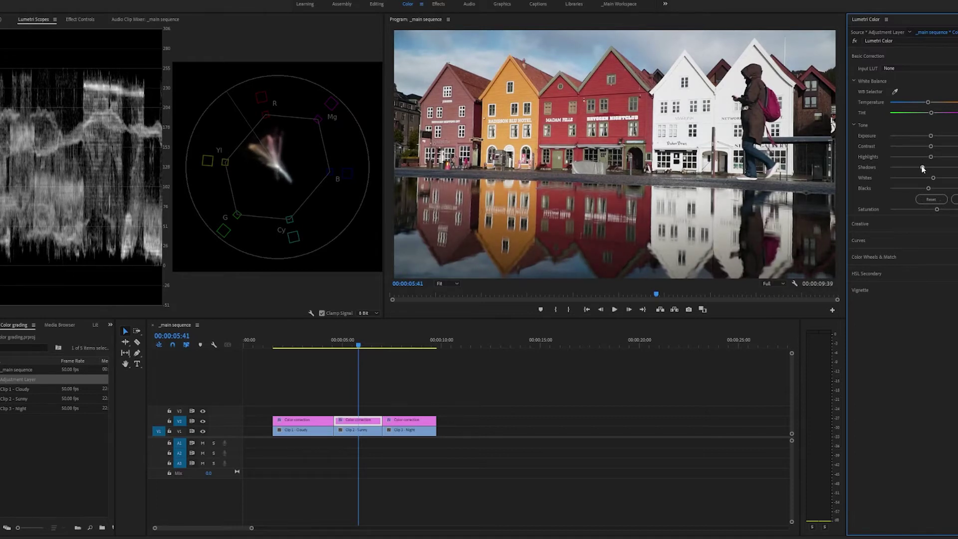
Step: Select the night clip's Color correction section and pull its whites down
click(298, 420)
click(403, 419)
drag(316, 345, 394, 352)
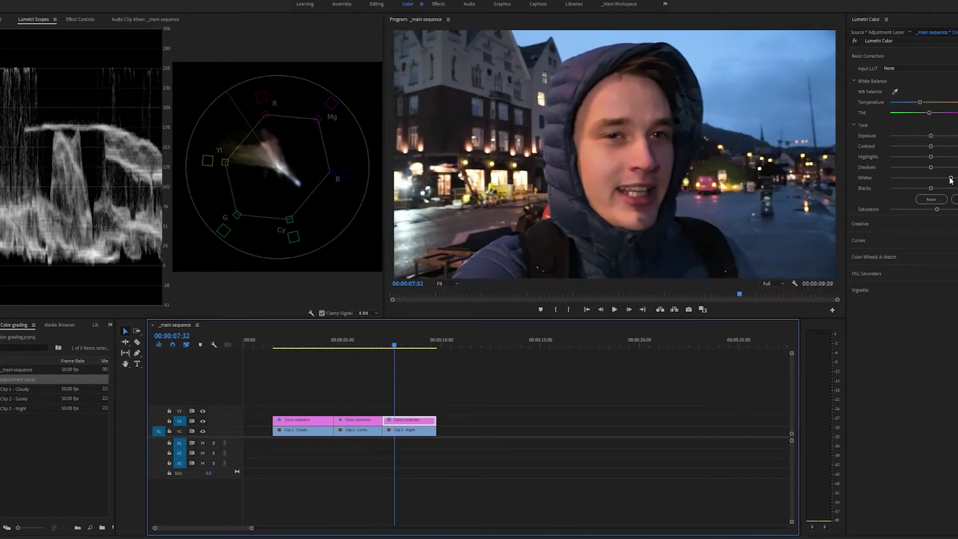
drag(931, 178, 866, 182)
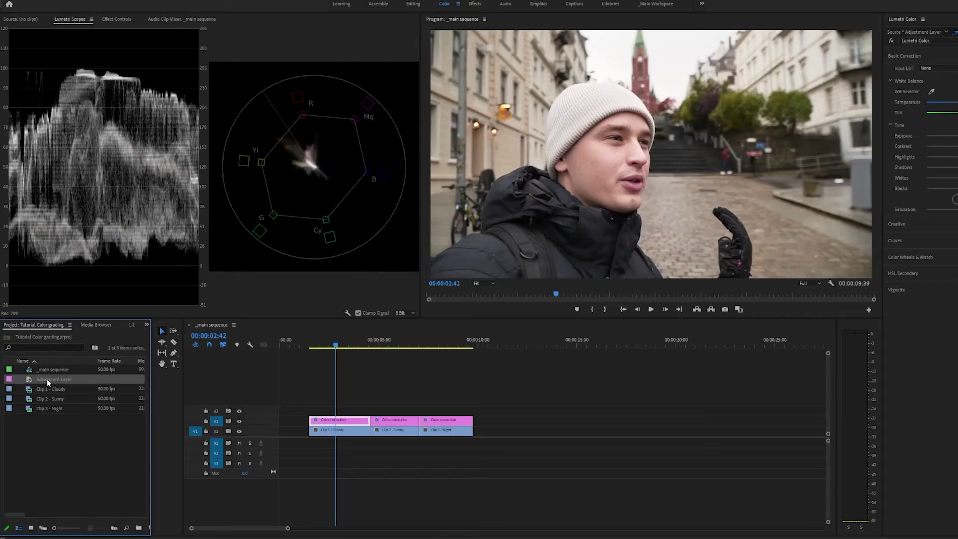
Step: Drag an Adjustment Layer onto V3 above the clips and stretch it to the sequence end
drag(54, 379, 313, 410)
drag(406, 409, 472, 410)
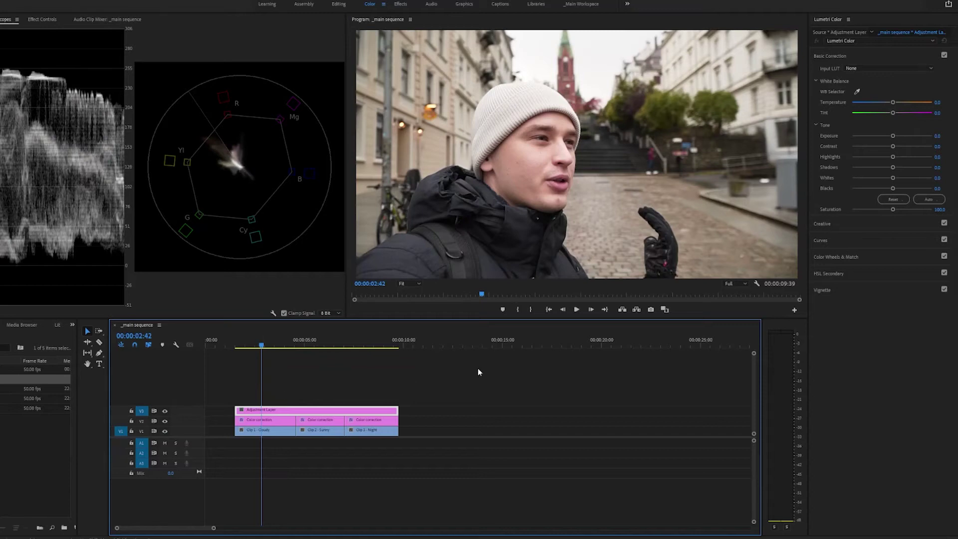
Step: Key the face's skin tones in HSL Secondary with the eyedropper, Color/Gray preview and wider lightness
click(842, 275)
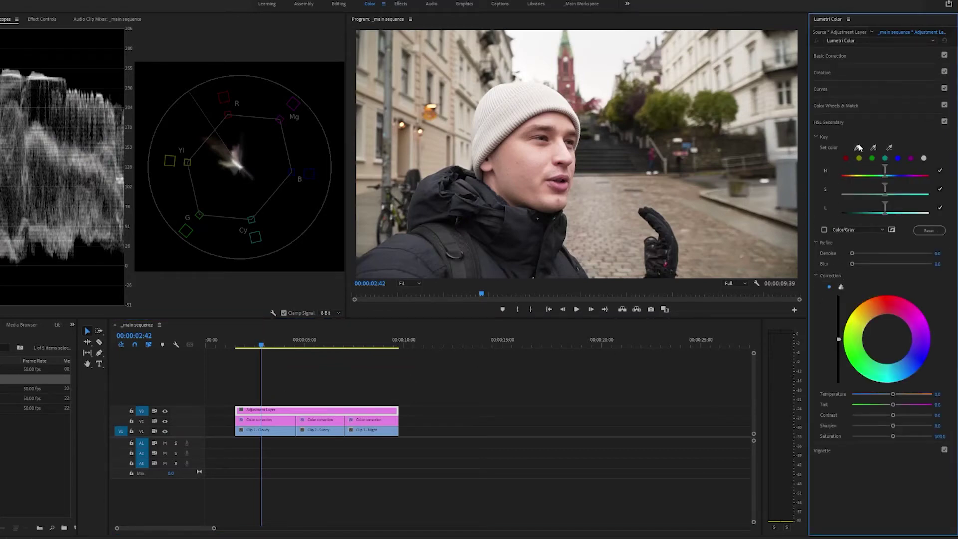
click(531, 171)
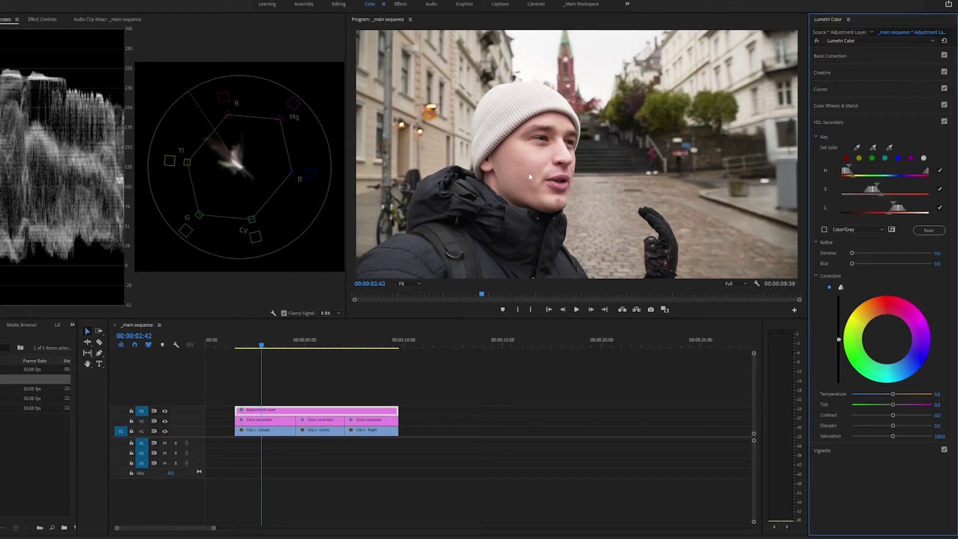
click(824, 230)
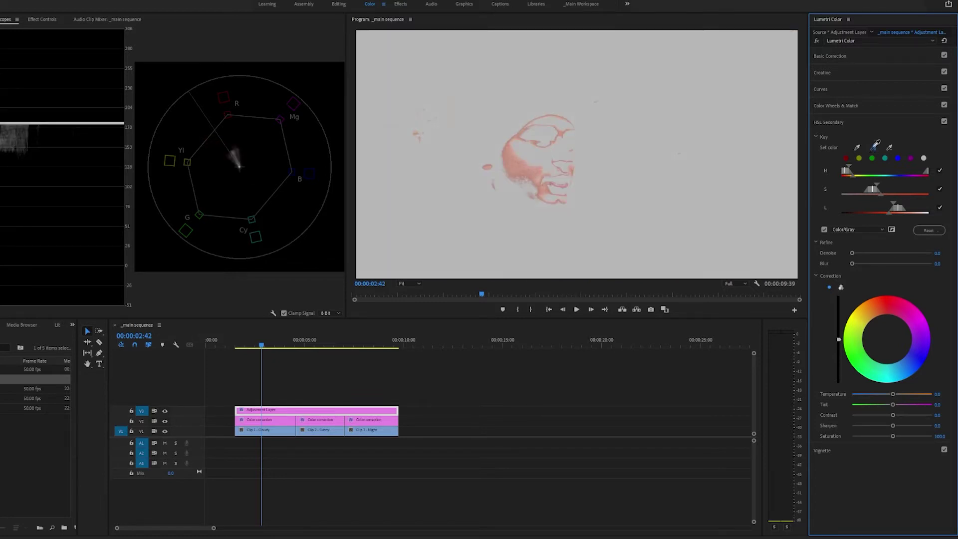
click(519, 182)
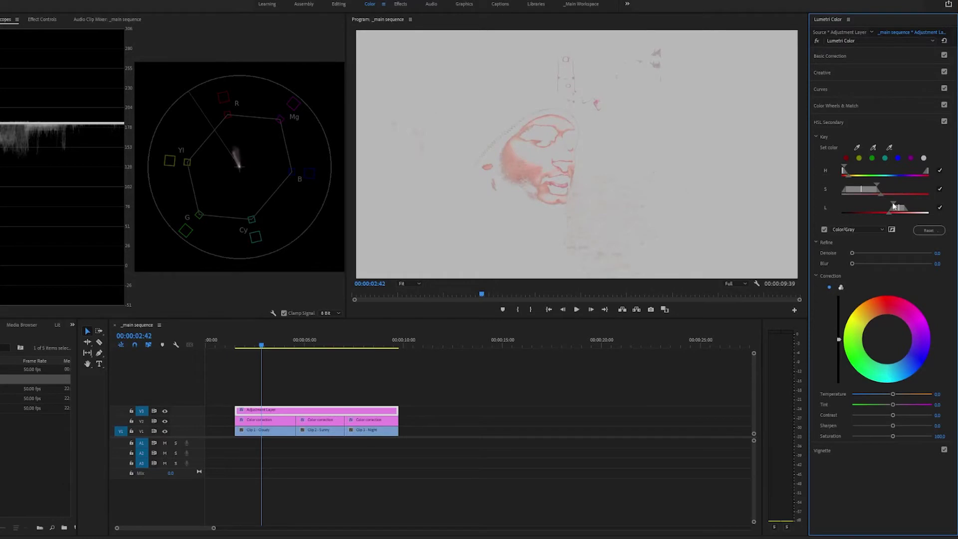
drag(894, 206, 867, 190)
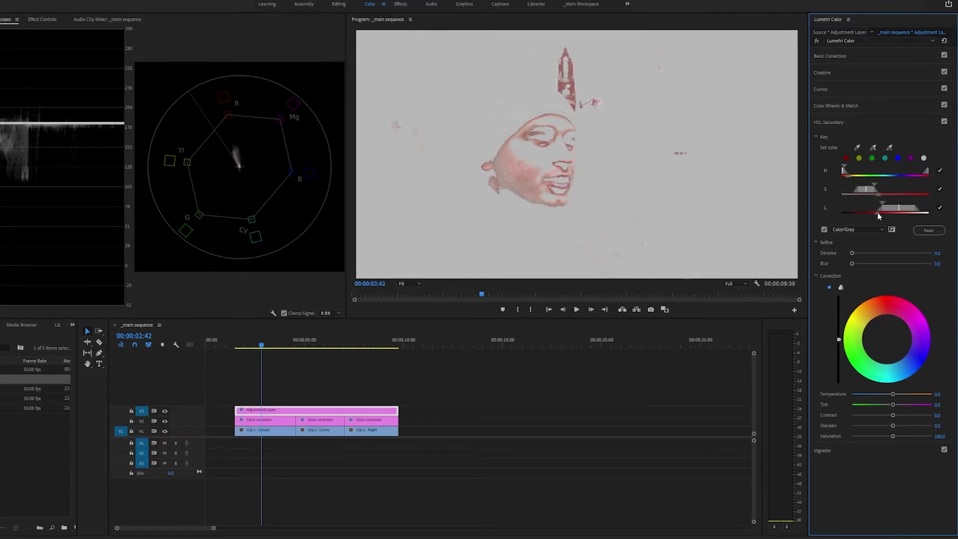
Step: Smooth the mask with Blur 10.3 and Denoise 17.7, then nudge the skin tones with the Correction wheel
mouse_move(852, 263)
mouse_down()
mouse_move(876, 265)
mouse_move(866, 253)
mouse_up()
drag(885, 203, 878, 204)
click(824, 230)
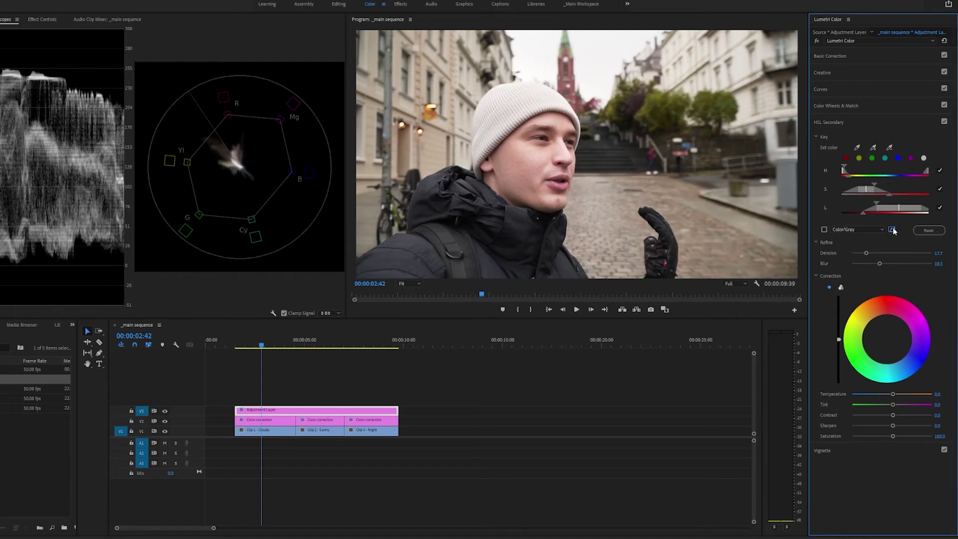
drag(887, 339, 890, 347)
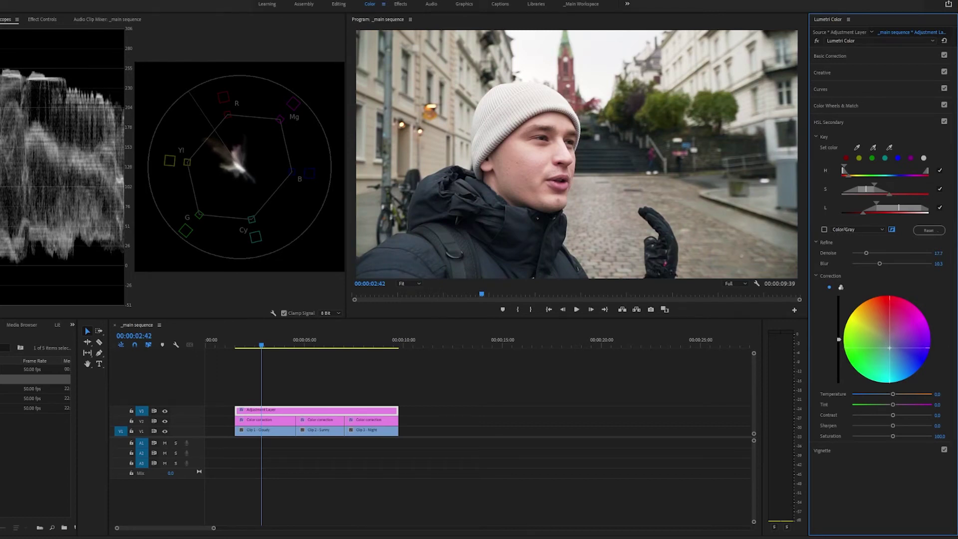